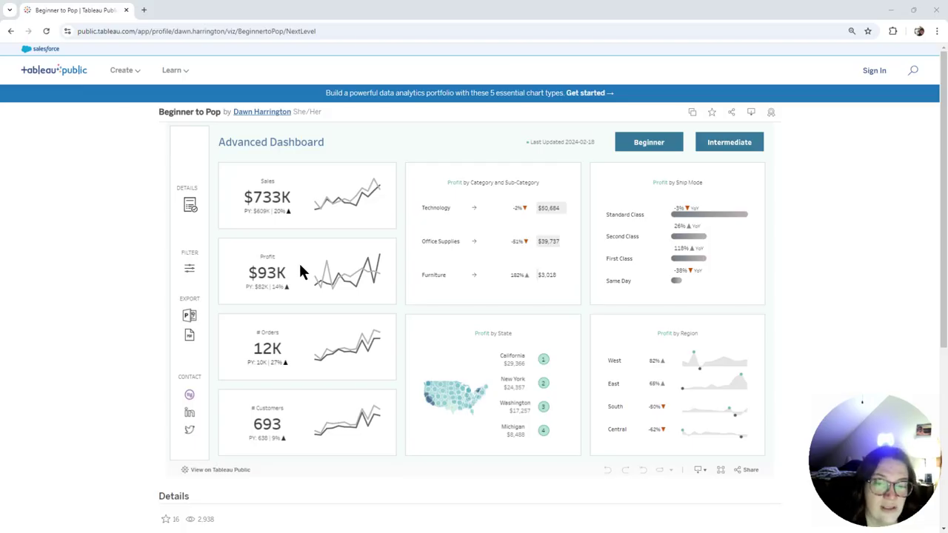
Switch to the Tableau Public desktop app and review the Beginner, Revised and Next Level dashboards.
click(260, 205)
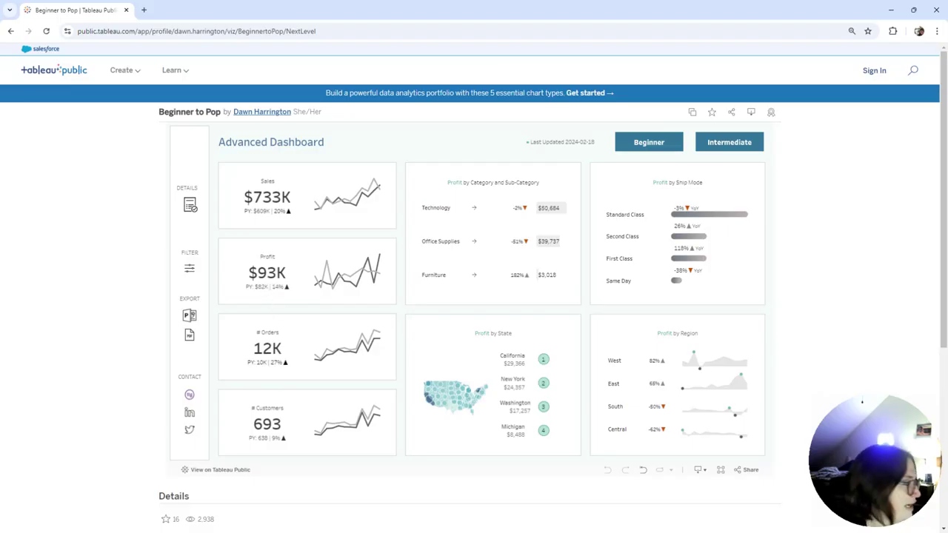
key(alt+Tab)
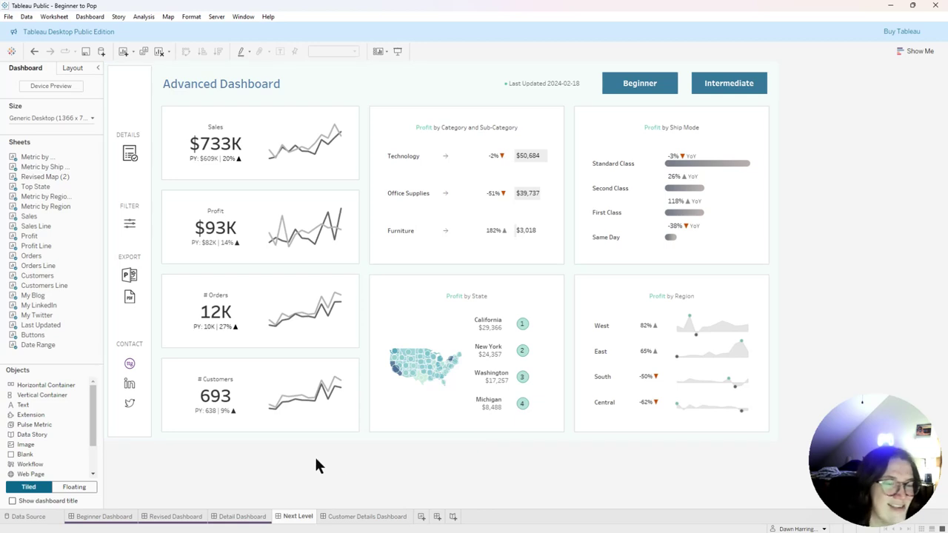
click(120, 517)
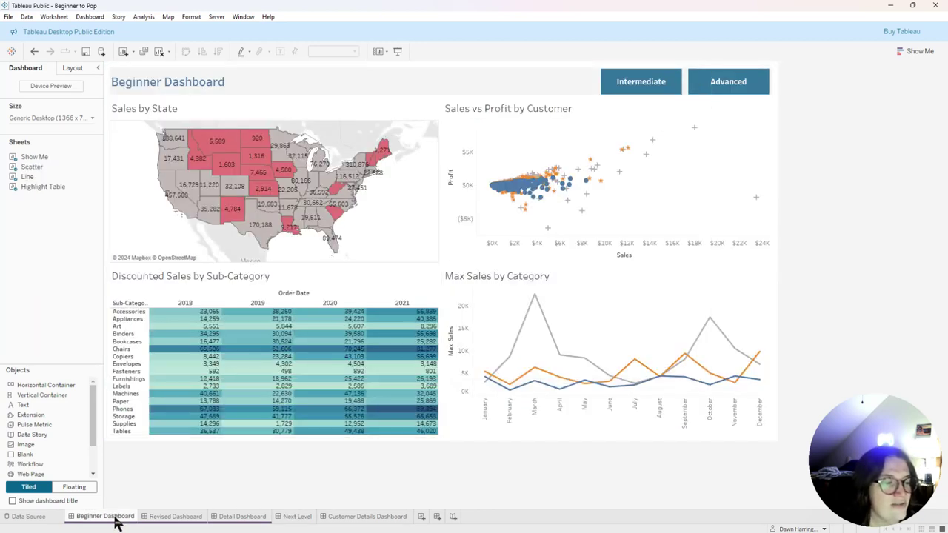
click(191, 521)
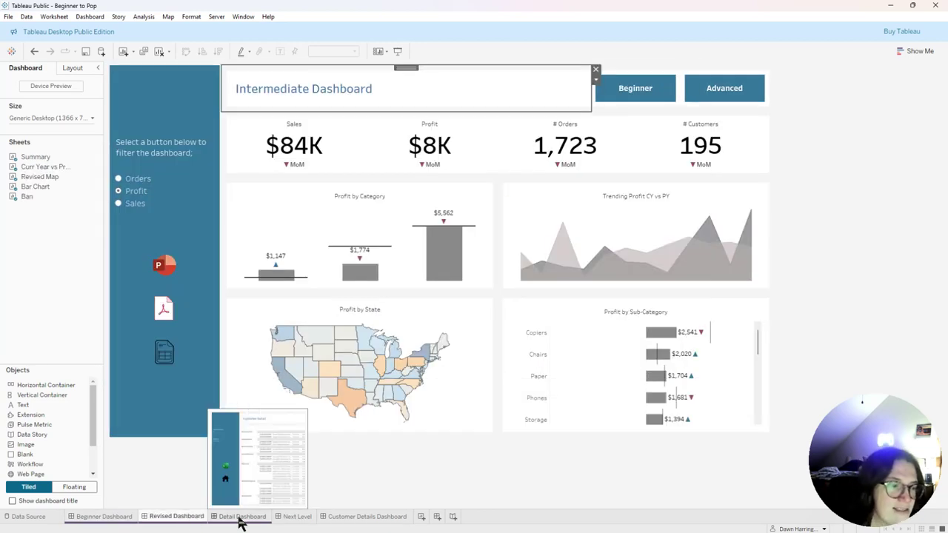
click(297, 517)
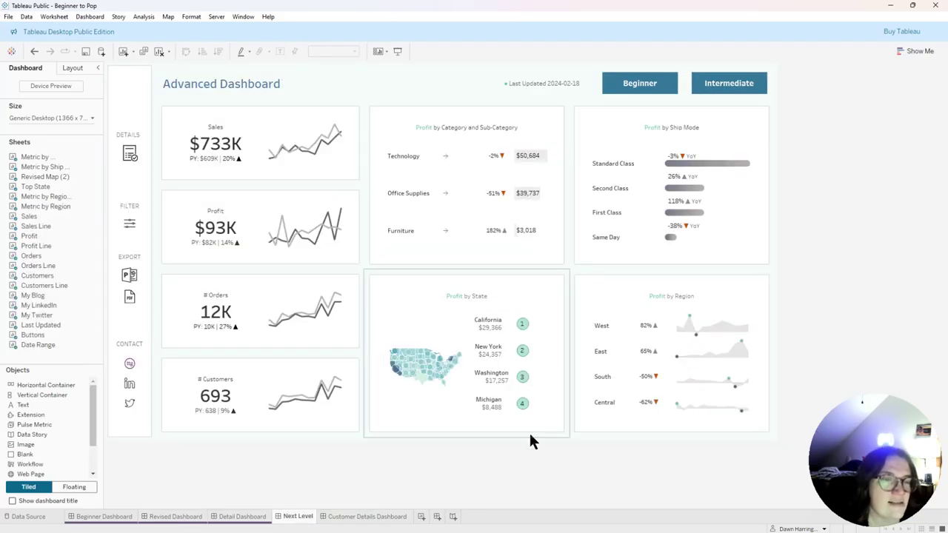
Inspect the Sales figure and its line chart on the dashboard, and open the Sales figure's worksheet.
click(246, 124)
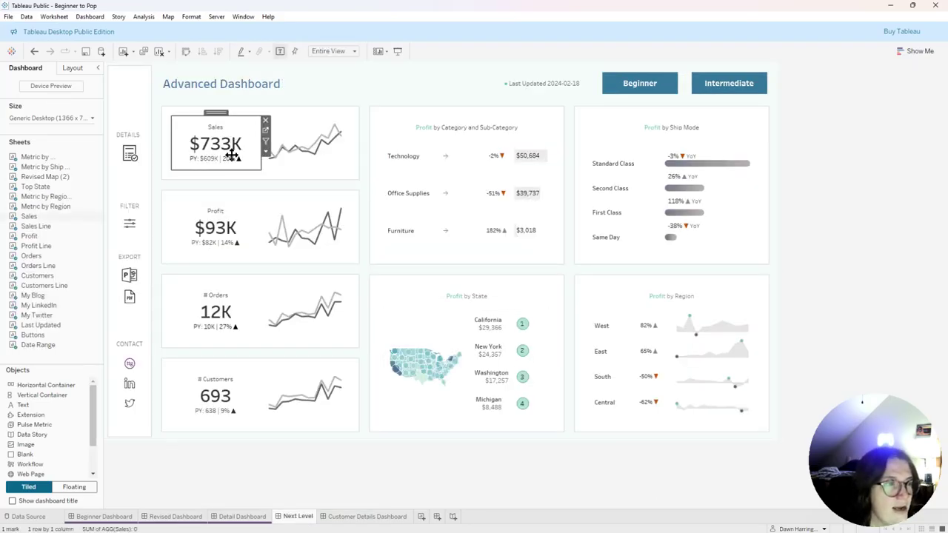
click(309, 135)
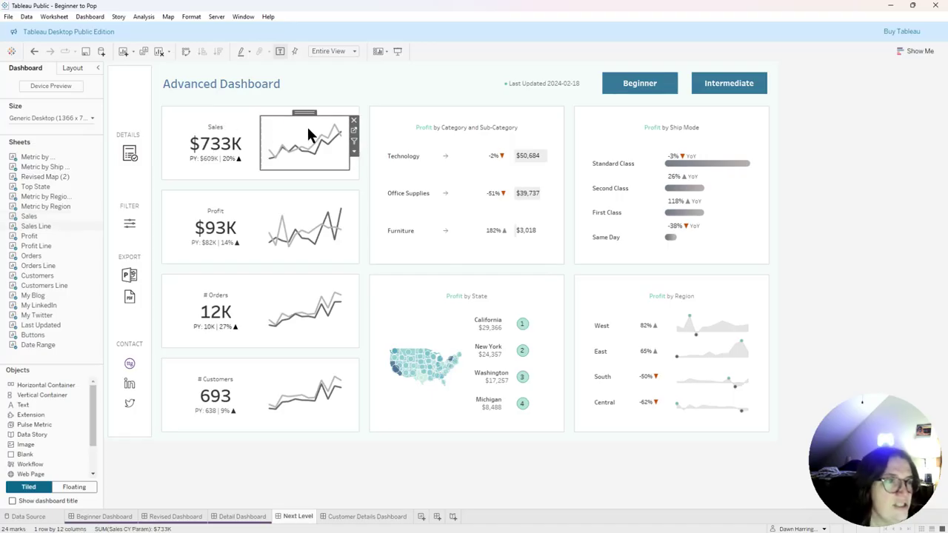
click(236, 127)
click(265, 130)
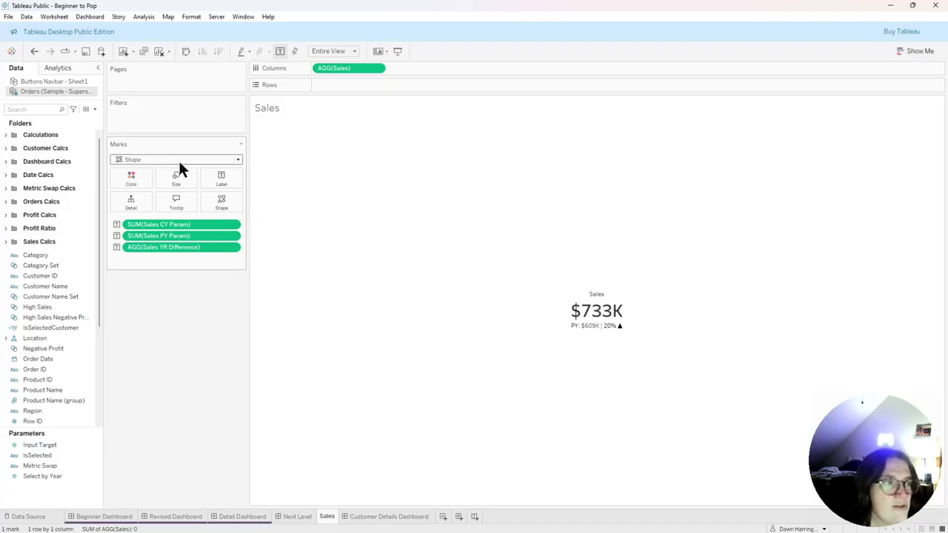
Examine the custom shape palette for the Sales sheet's mark, and close the shape editor without changes.
click(227, 203)
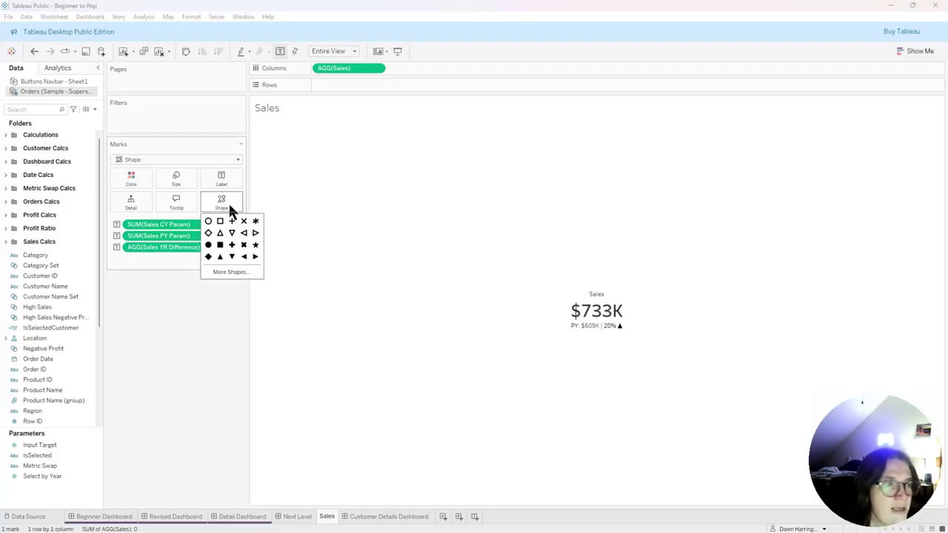
click(244, 272)
drag(478, 213, 373, 198)
drag(435, 213, 371, 200)
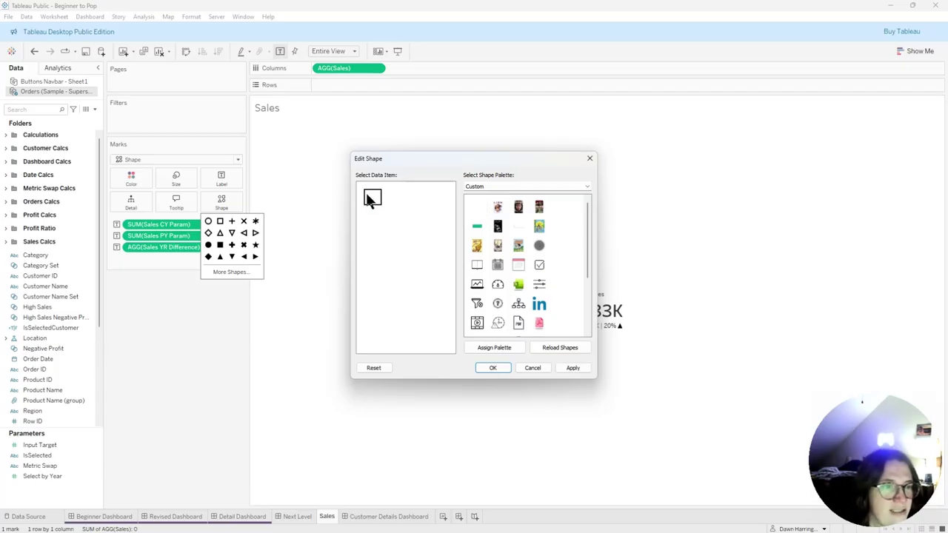
click(589, 160)
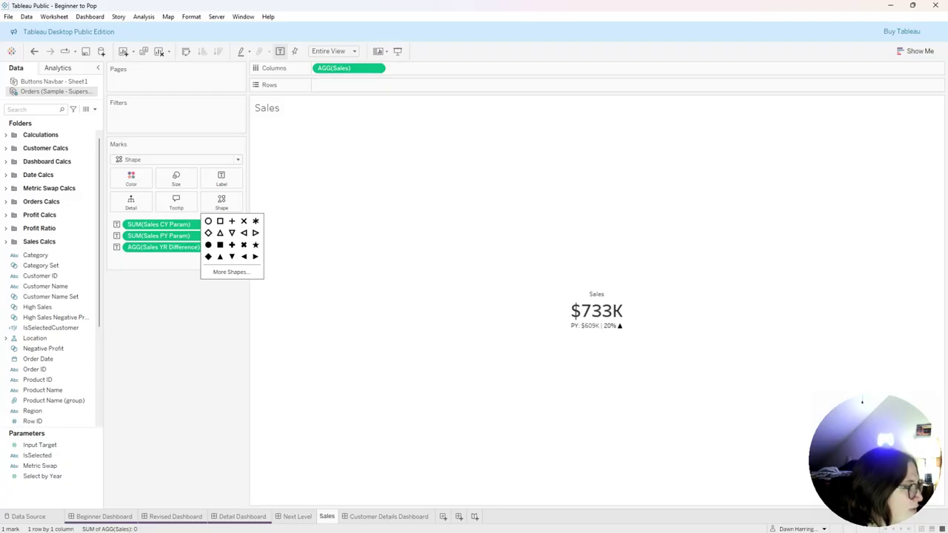
Switch to the browser and open the Sample Alteryx Training Template viz from the author's profile.
click(891, 10)
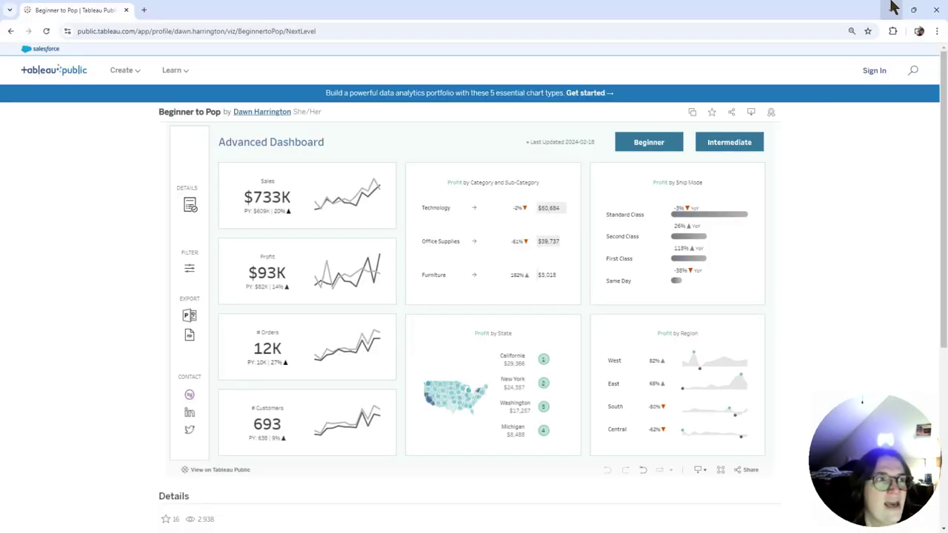
click(249, 111)
scroll(529, 181, down, 6)
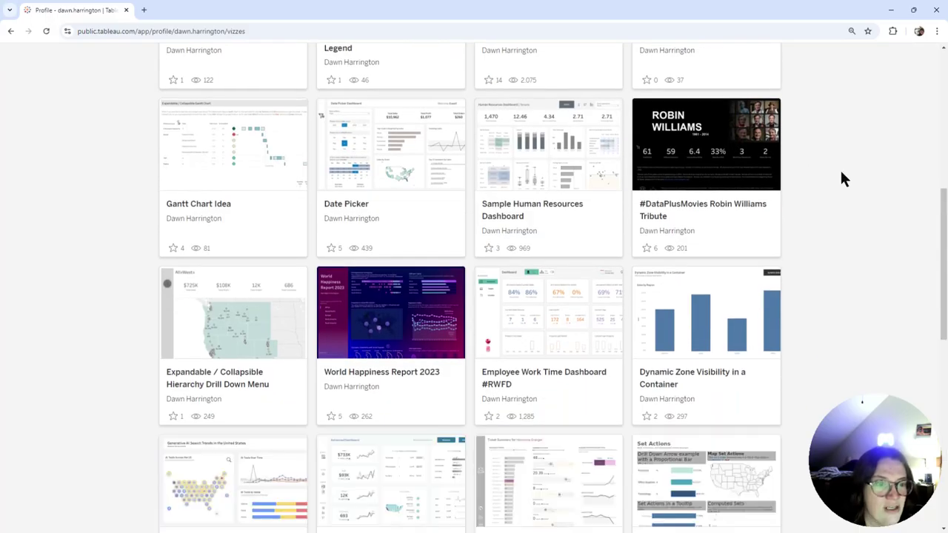
scroll(842, 173, down, 10)
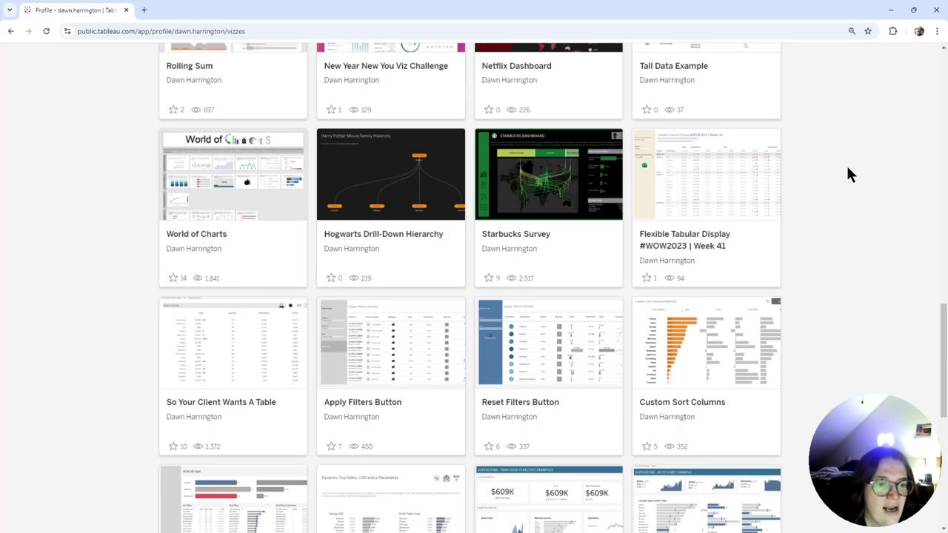
scroll(848, 174, down, 5)
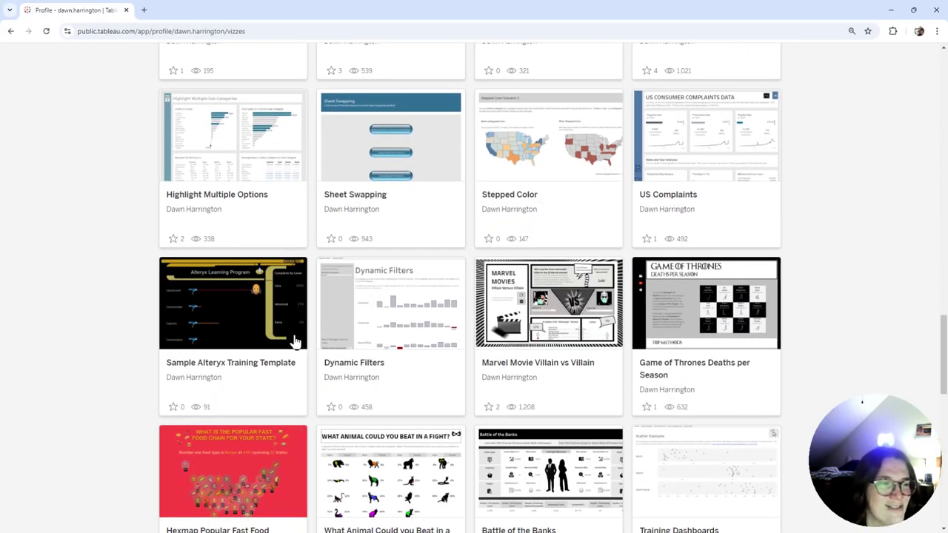
click(249, 322)
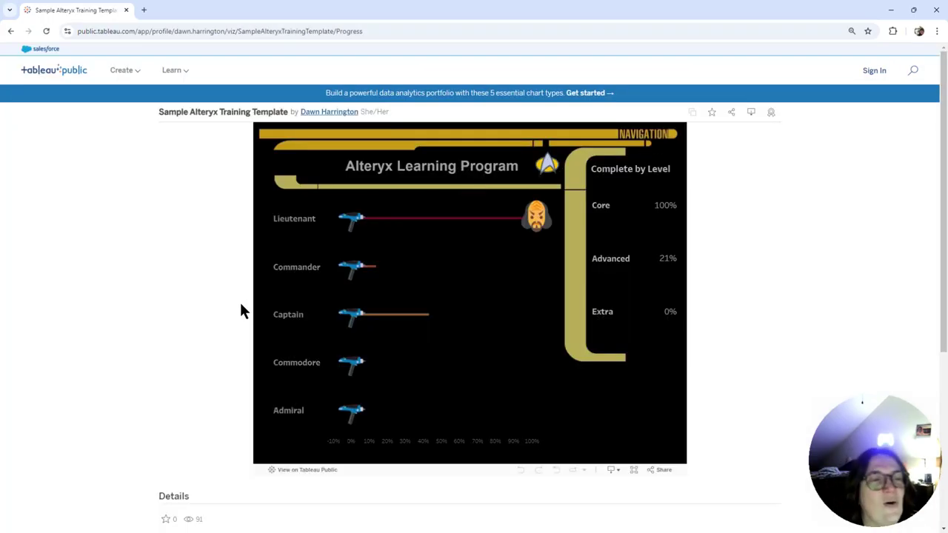
Inspect the progress bars of the Alteryx Learning Program viz and check its download format options.
mouse_move(462, 216)
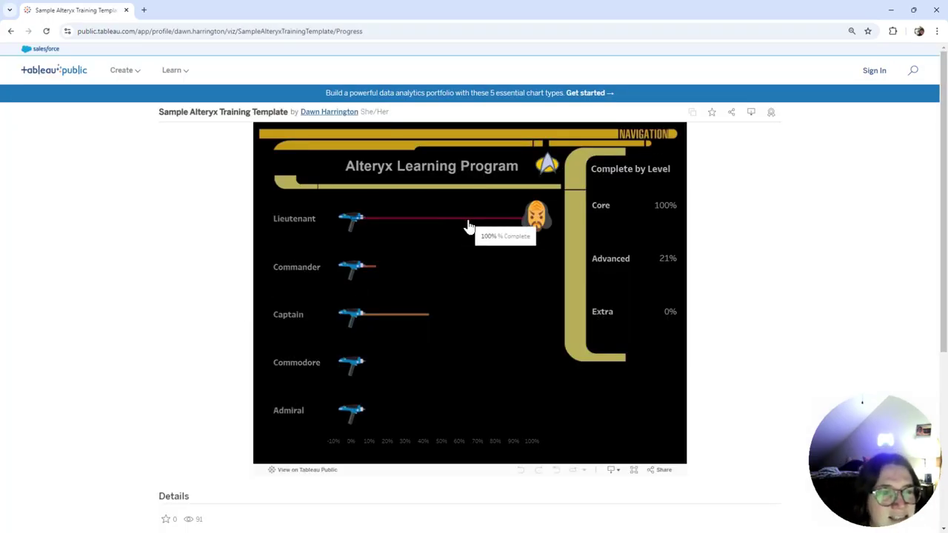
mouse_move(359, 259)
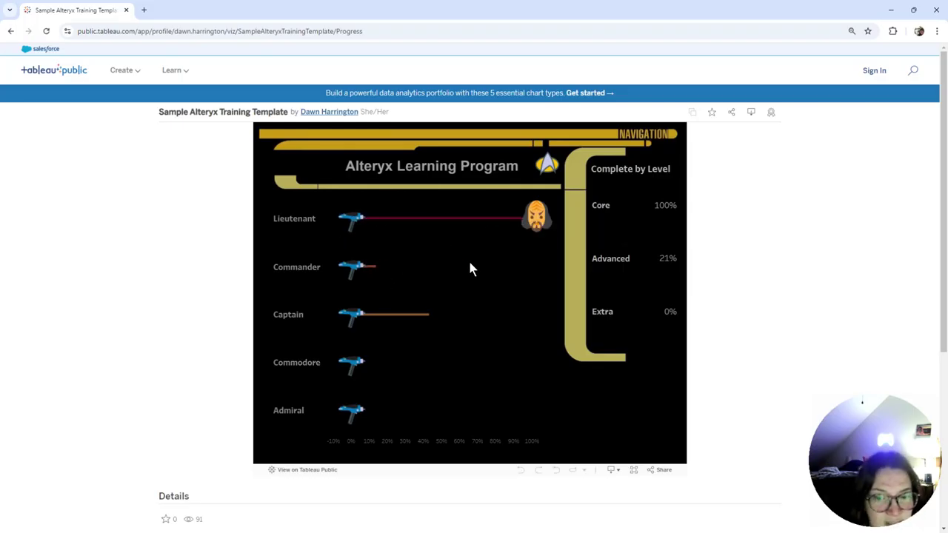
mouse_move(463, 250)
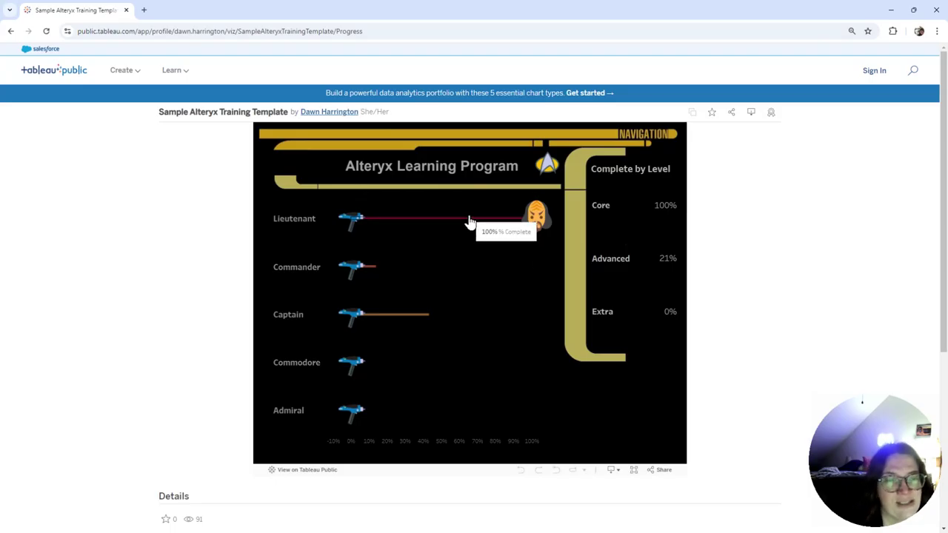
mouse_move(544, 238)
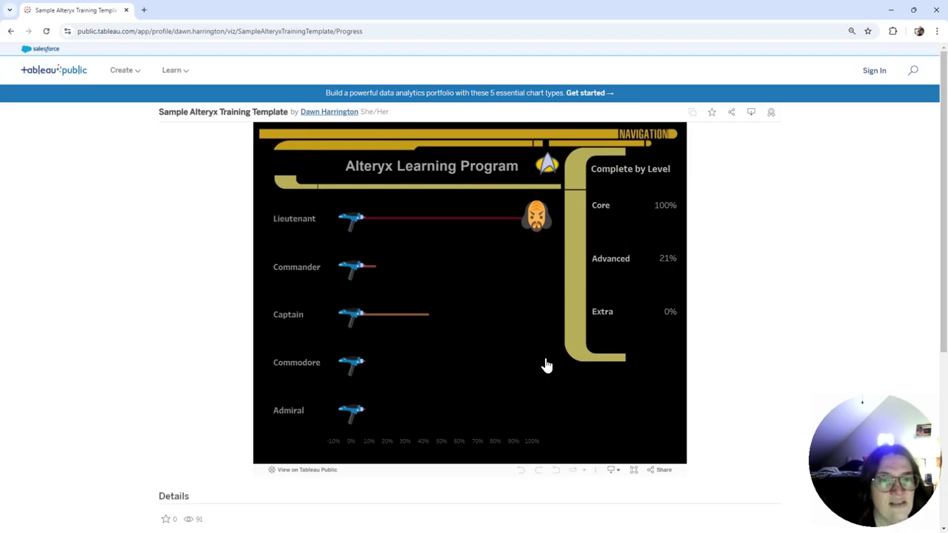
click(750, 113)
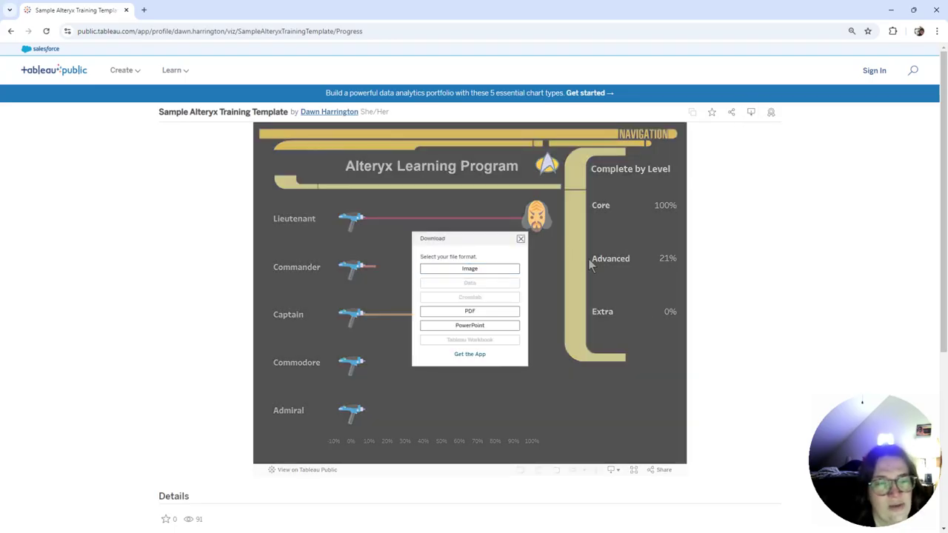
click(521, 240)
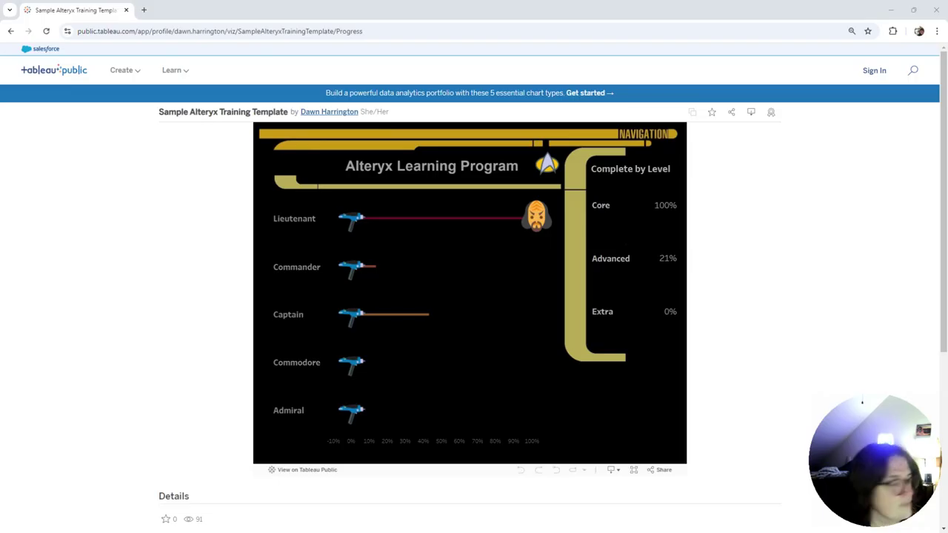
Search the web for Snag It in a new tab and review the TechSmith Snagit product page.
click(145, 10)
text(Snag )
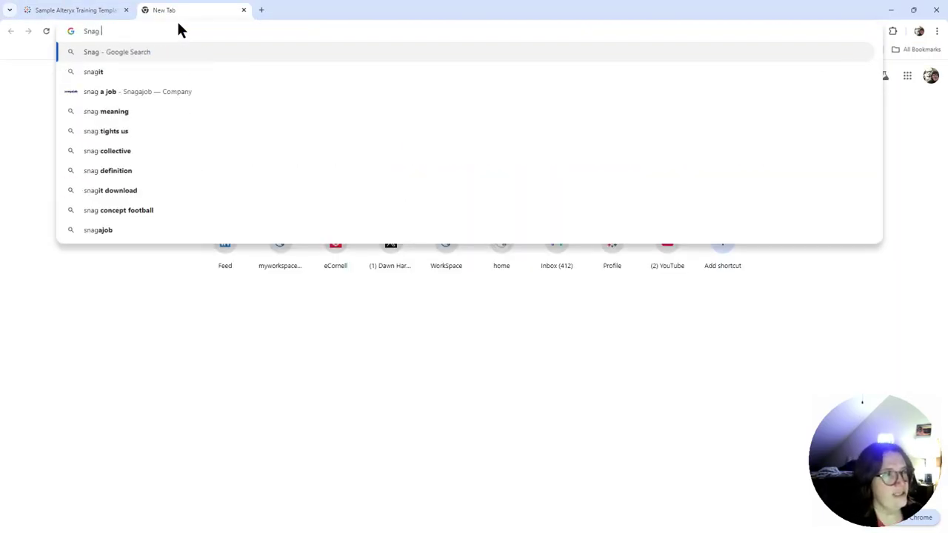
text(It)
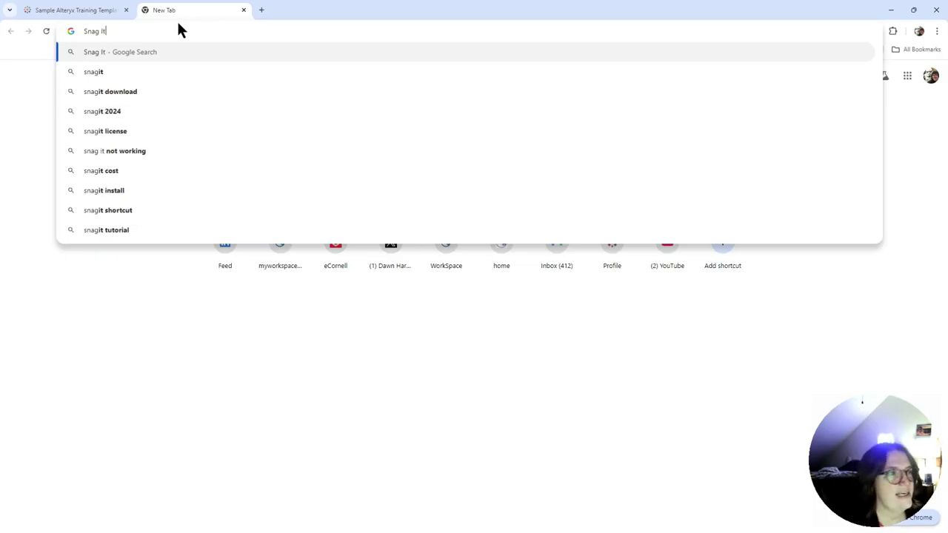
key(Return)
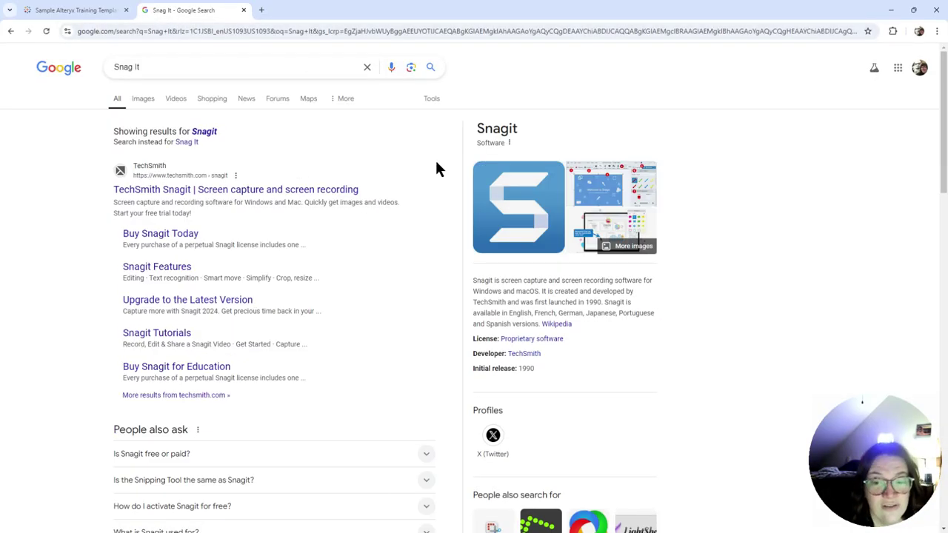
click(285, 191)
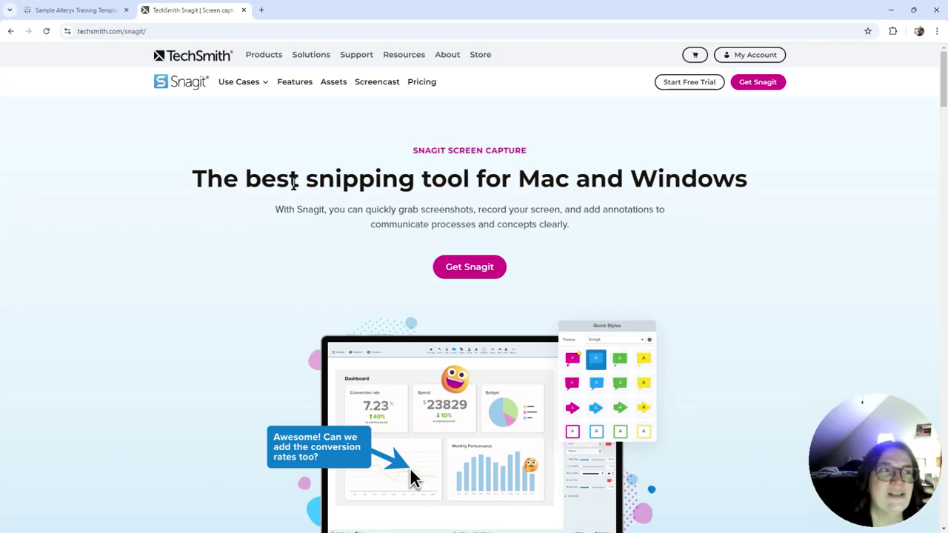
scroll(530, 280, down, 2)
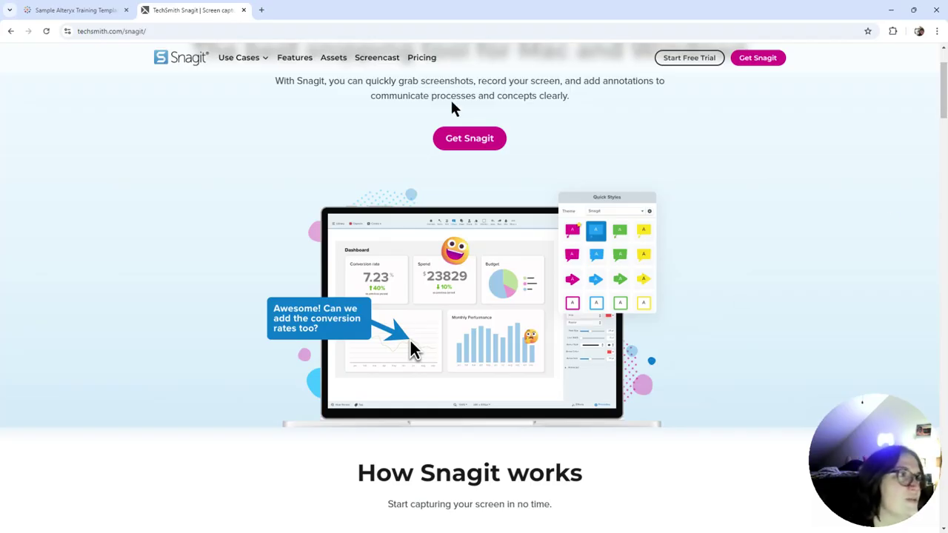
Return to the Tableau Public desktop app and display the Next Level dashboard.
click(65, 11)
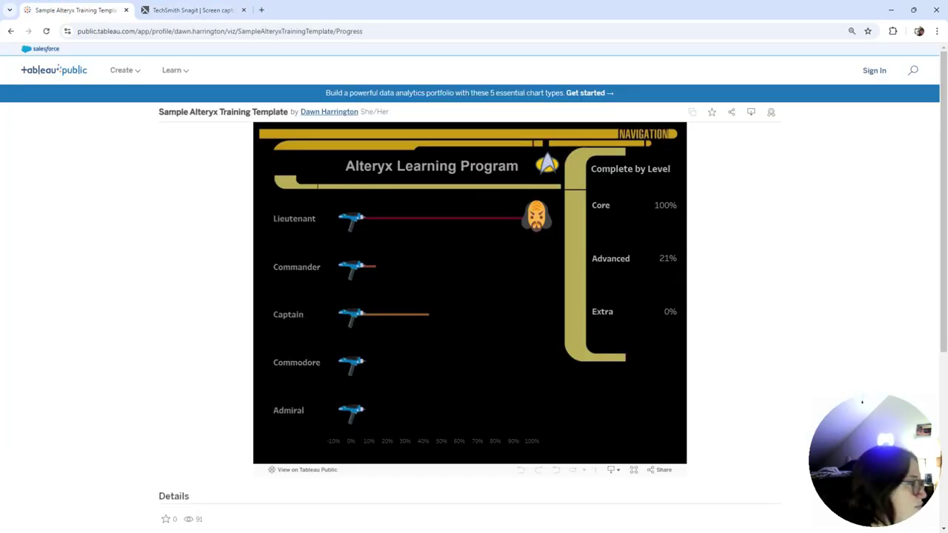
key(alt+Tab)
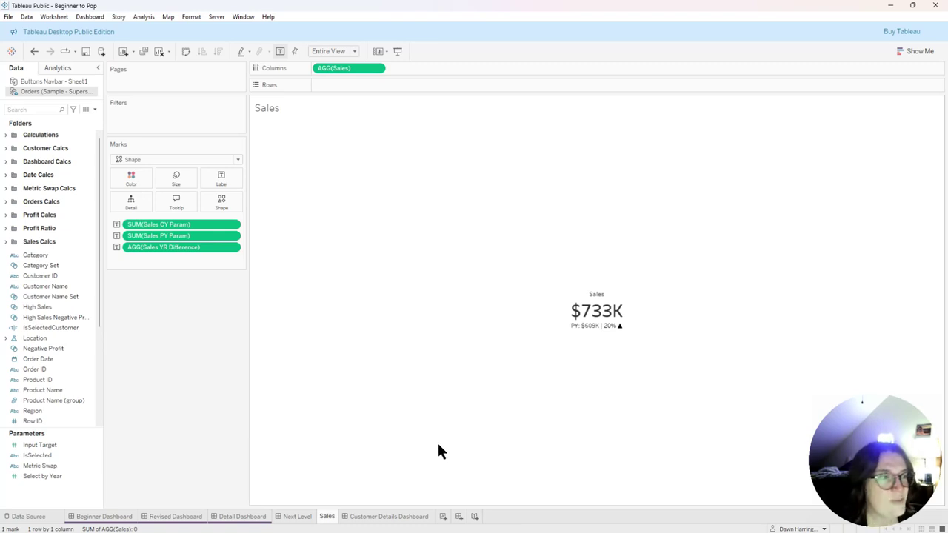
click(296, 517)
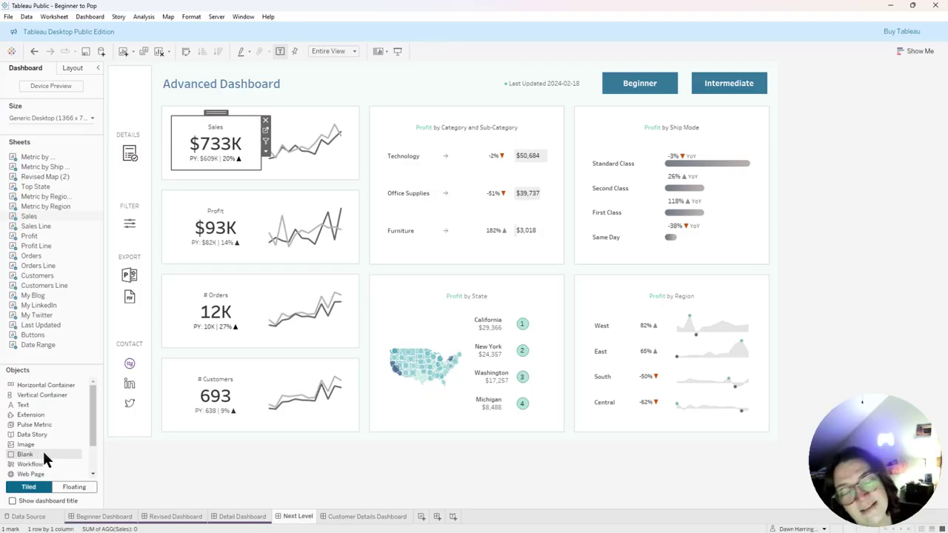
Examine the Last Updated item and the blank spacers above Details and Filter in the dashboard's navigation strip.
mouse_move(43, 452)
mouse_down()
mouse_move(266, 94)
mouse_move(492, 75)
mouse_move(385, 80)
mouse_up()
click(563, 89)
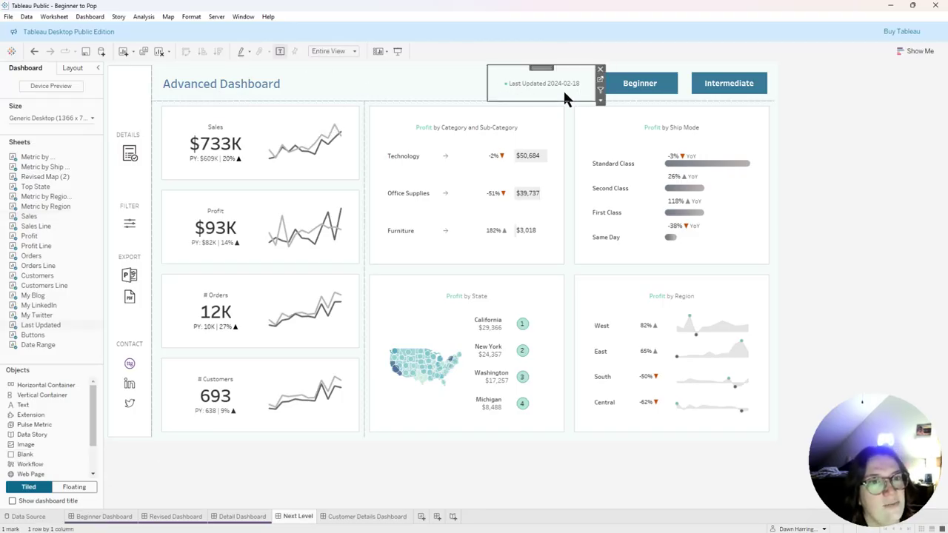
click(131, 99)
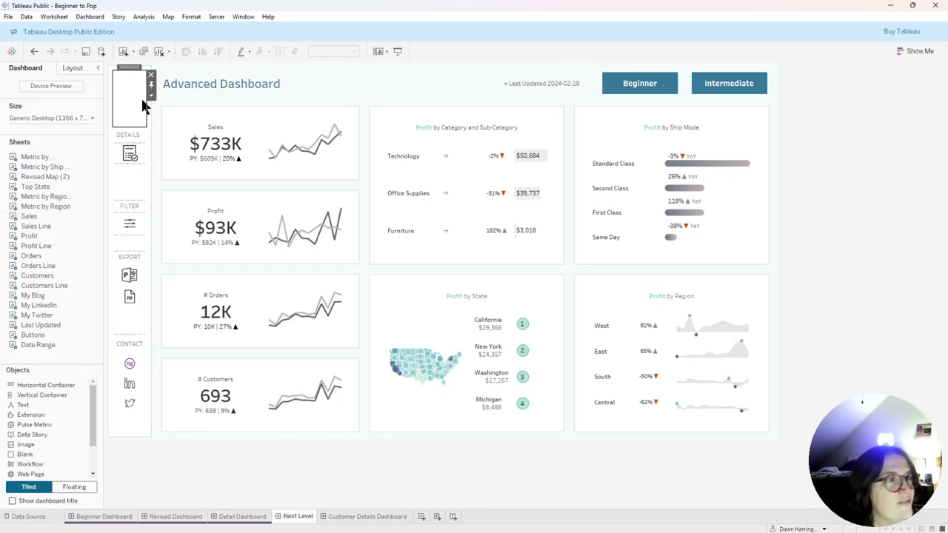
drag(124, 115, 137, 192)
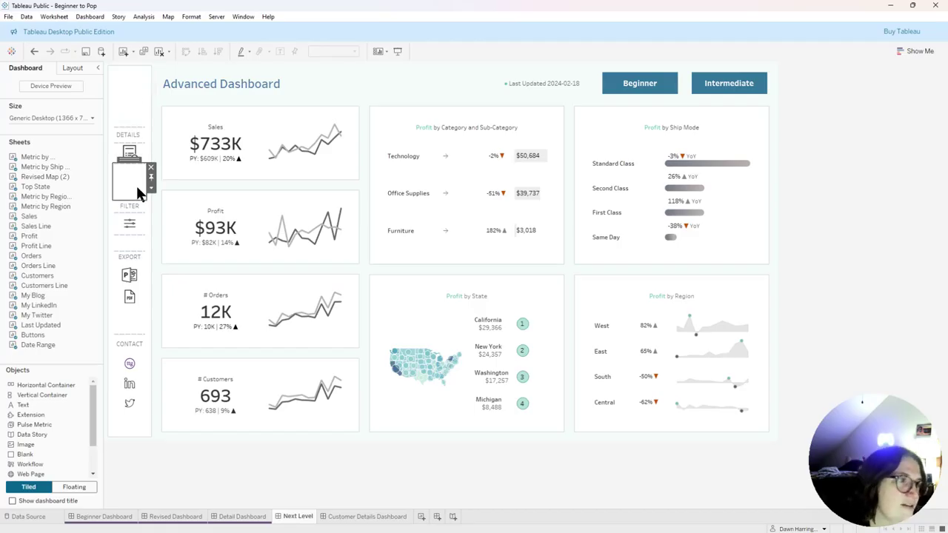
Add a Blank object below the Profit by Category and Profit by Ship Mode charts and make it floating.
mouse_move(25, 454)
mouse_down()
mouse_move(165, 437)
mouse_move(296, 244)
mouse_move(451, 269)
mouse_move(456, 251)
mouse_move(411, 267)
mouse_up()
click(779, 202)
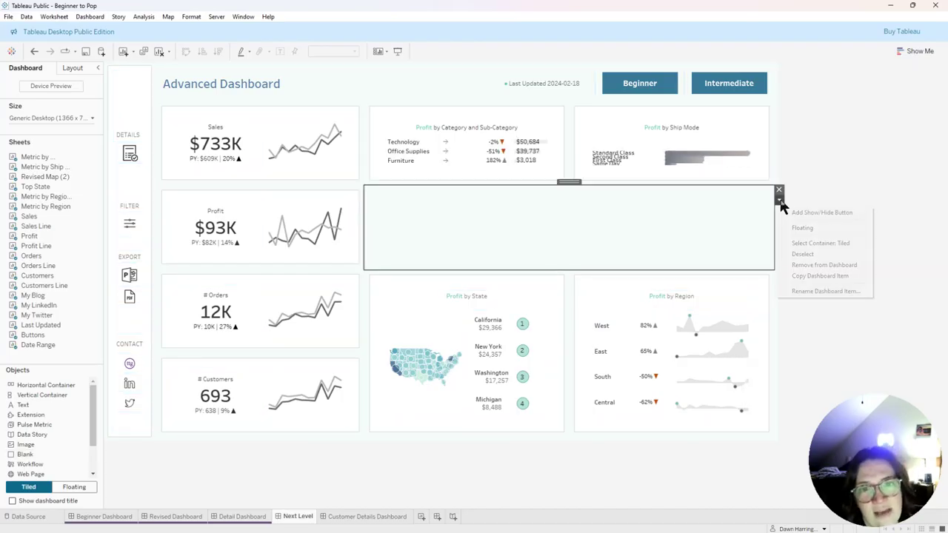
click(802, 229)
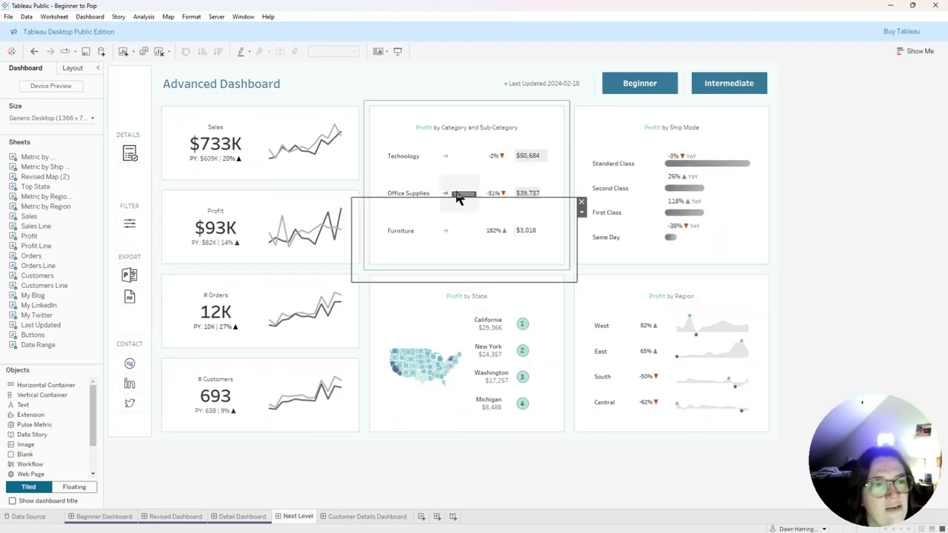
Place the floating blank over the Technology and Office Supplies rows of Profit by Category, and expand and collapse Furniture's sub-categories.
drag(460, 194, 483, 137)
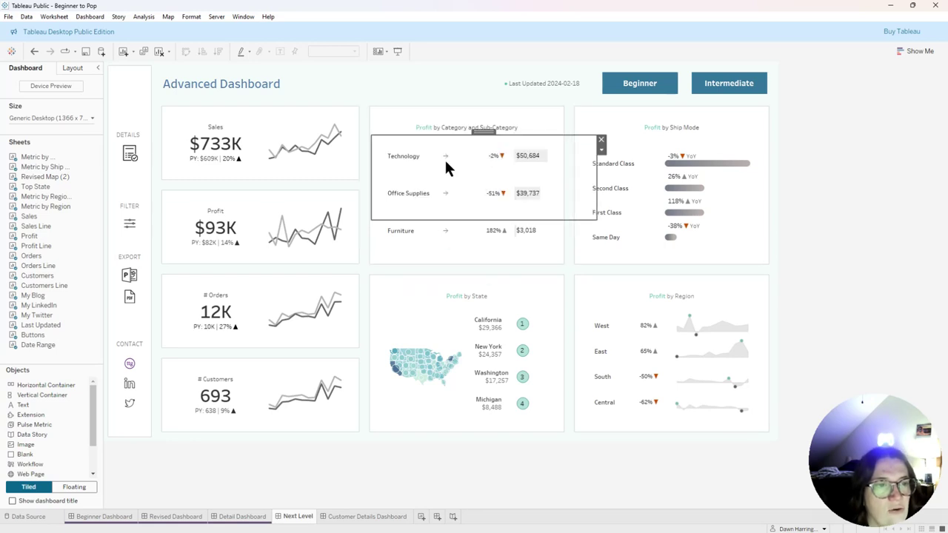
click(445, 228)
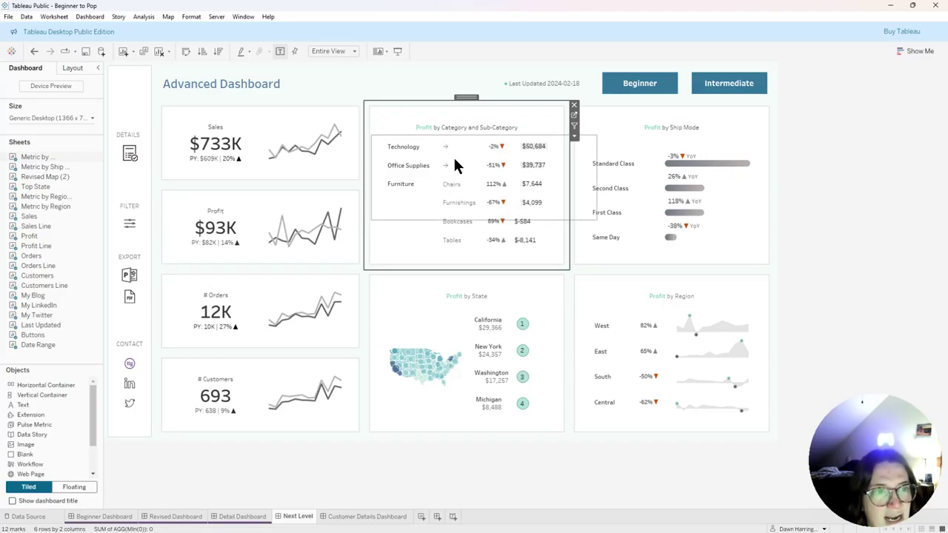
click(453, 241)
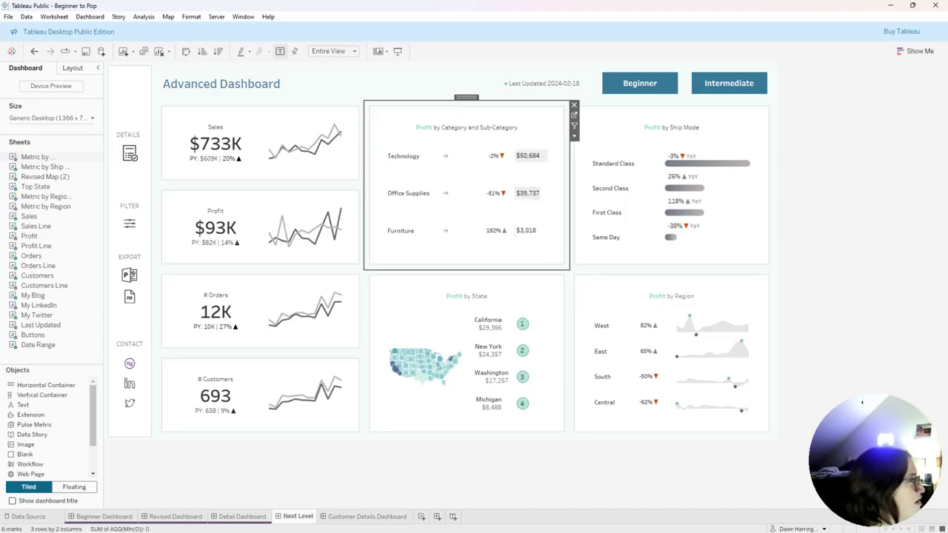
Switch to the web browser and skim the Flerlage Twins article "14 Use Cases for Transparent Shapes & Images".
click(862, 402)
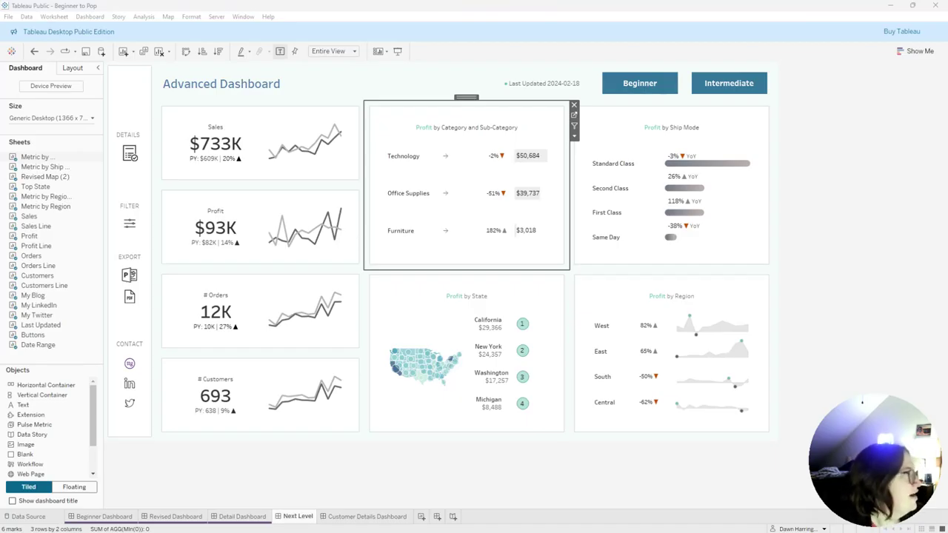
drag(194, 85, 887, 29)
click(891, 30)
scroll(470, 353, down, 15)
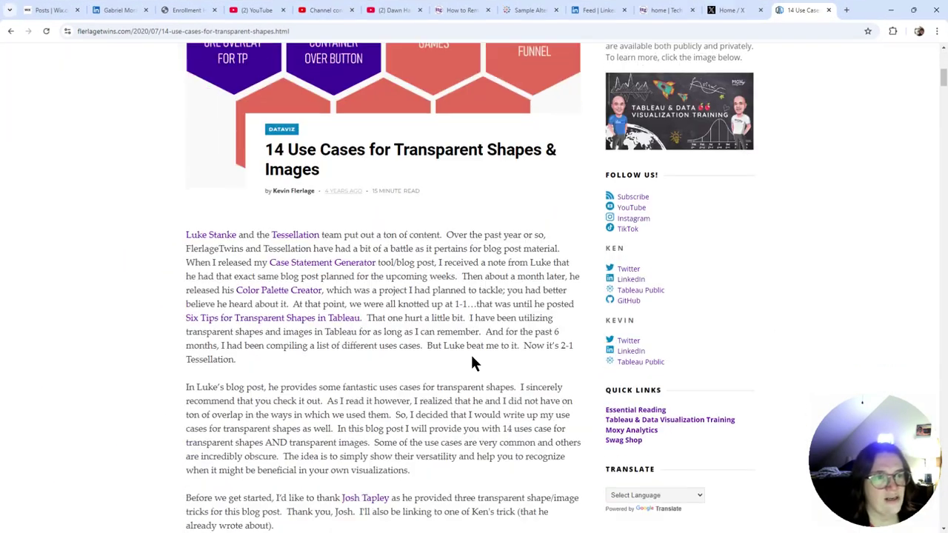
scroll(376, 335, down, 1)
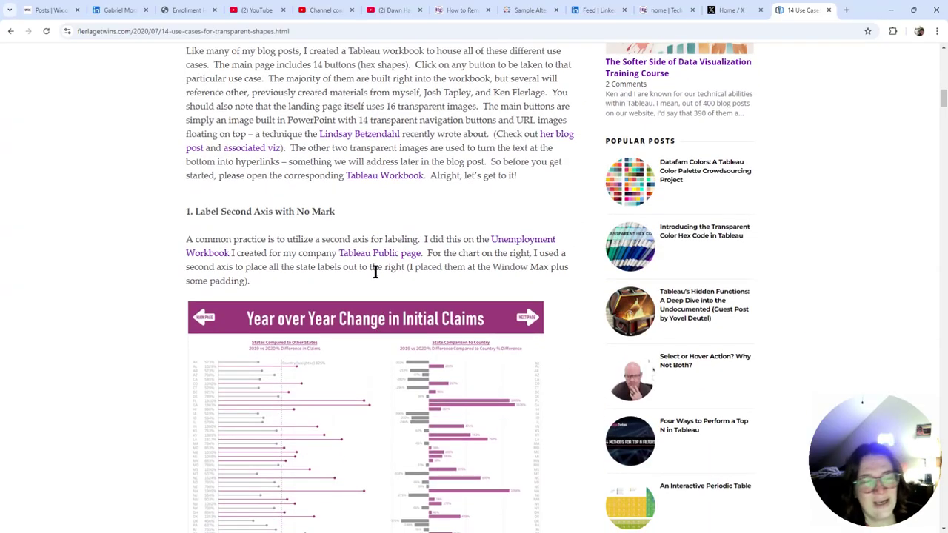
scroll(485, 286, up, 16)
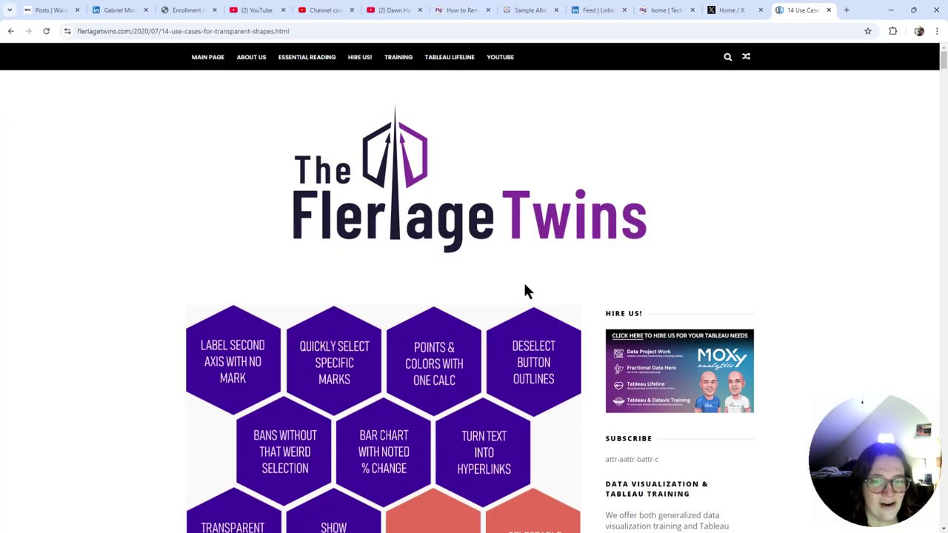